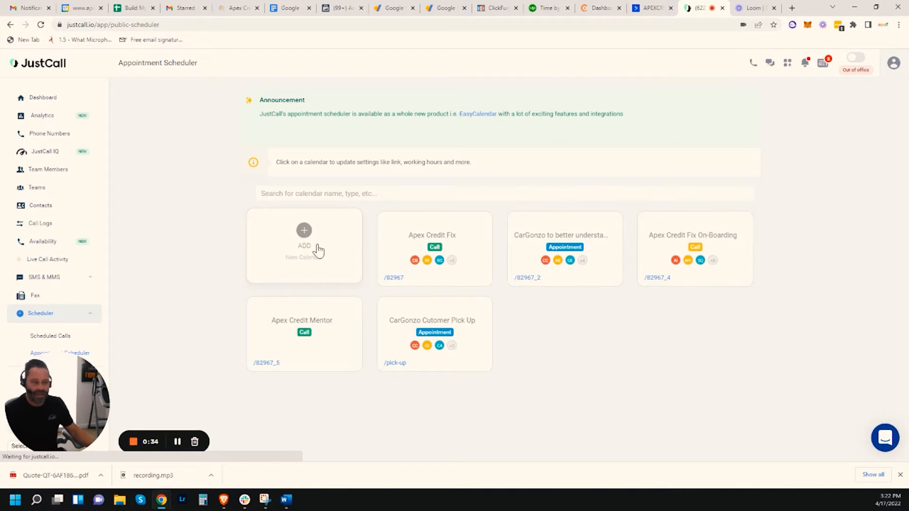
Add a new appointment calendar named 'OnBoarding' and confirm it.
left_click(311, 250)
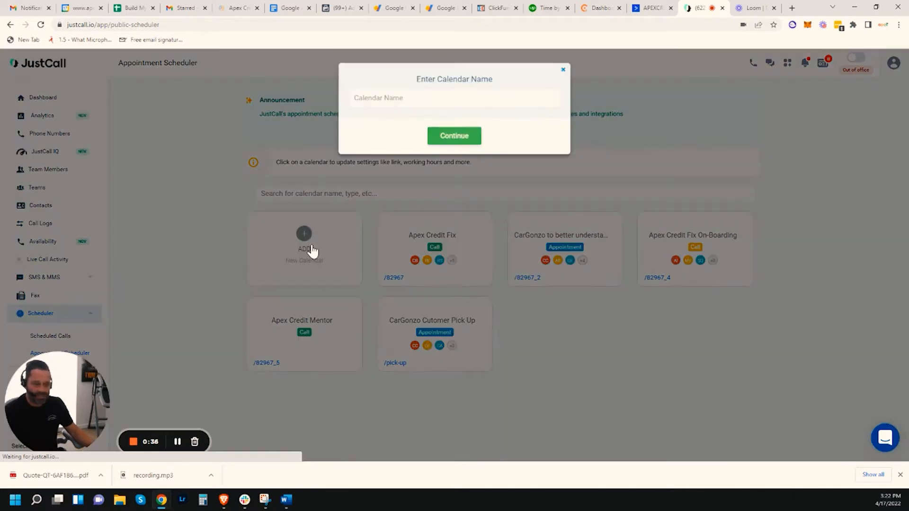
left_click(454, 98)
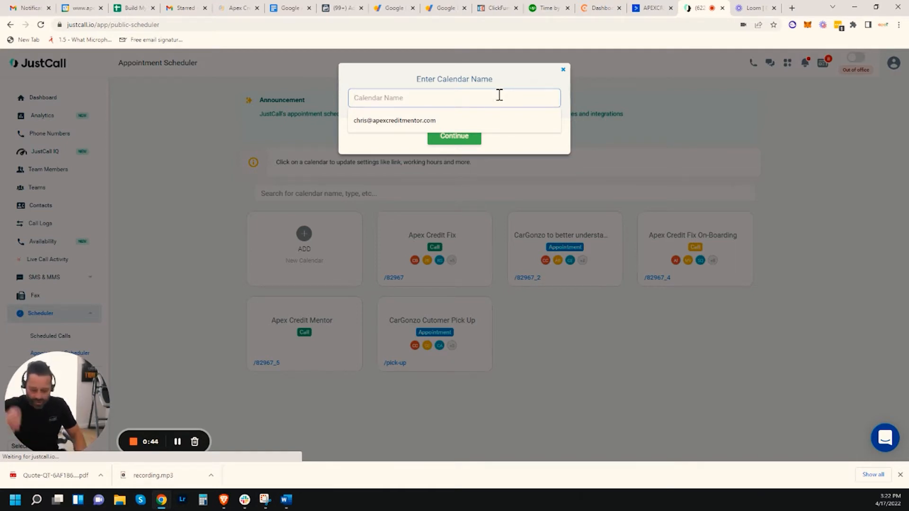
type("On")
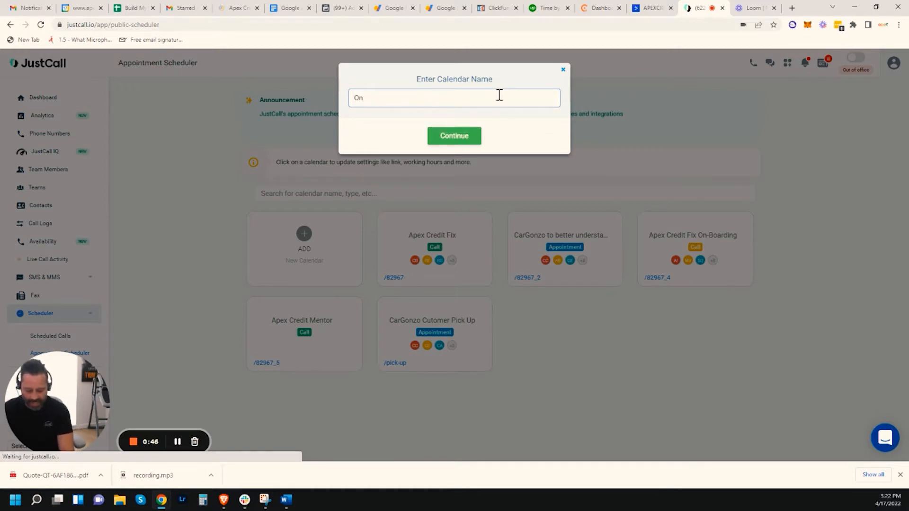
type("Board")
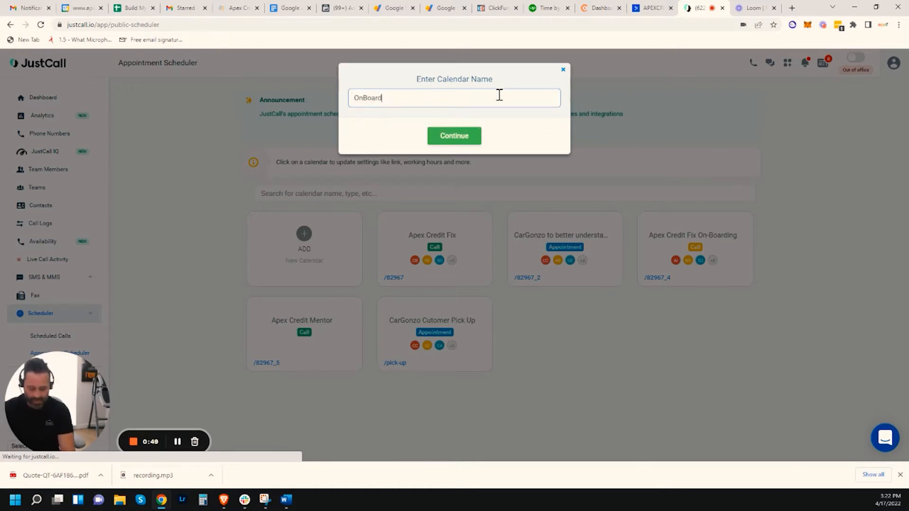
type("ing")
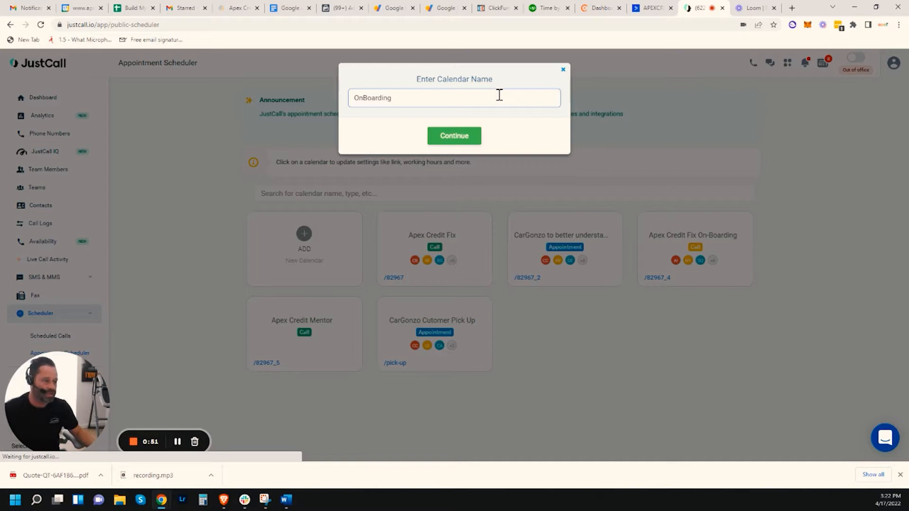
left_click(467, 140)
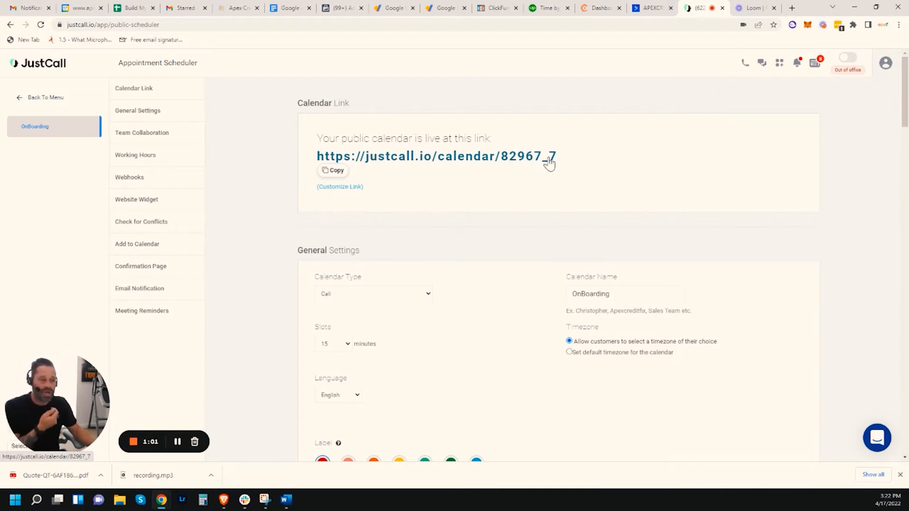
scroll(540, 213, "down", 1)
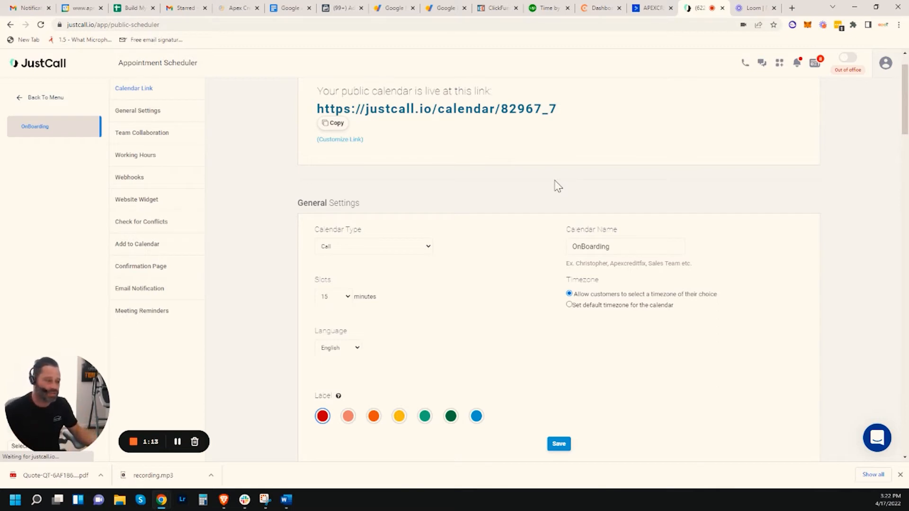
scroll(495, 180, "down", 4)
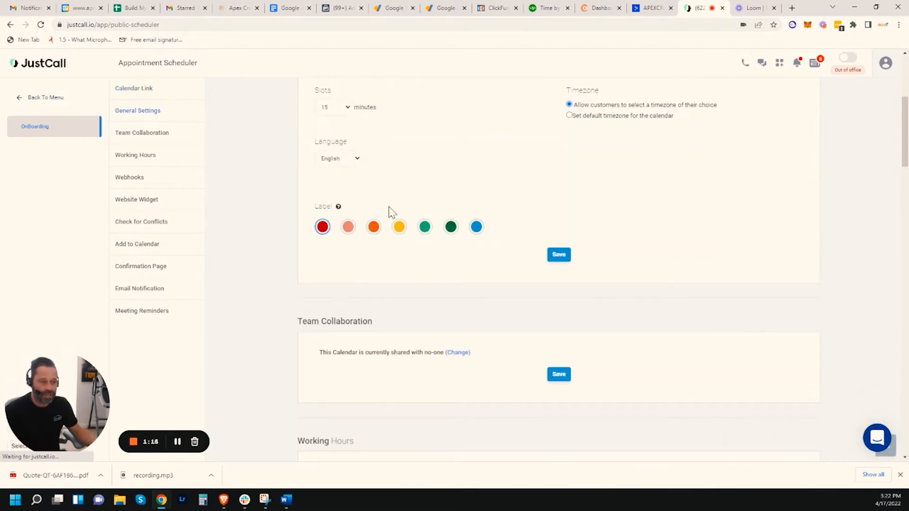
scroll(345, 133, "up", 2)
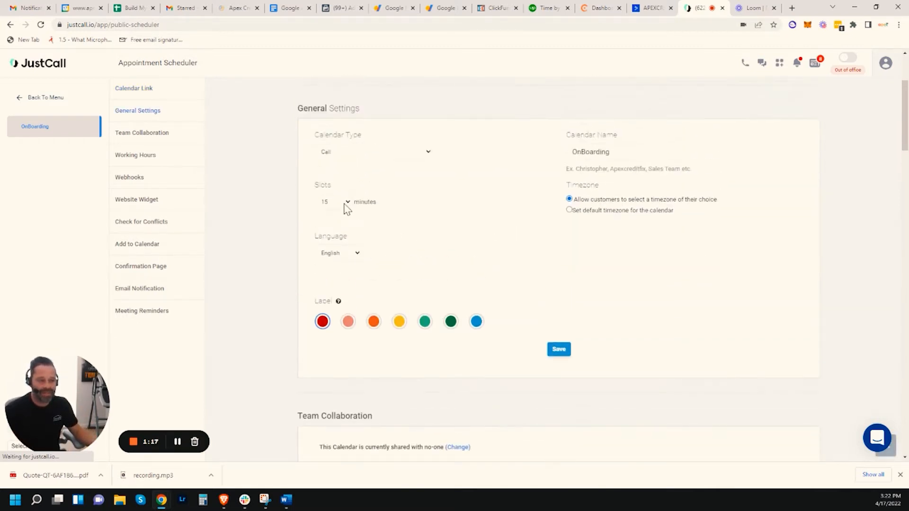
Change the Slots length from 15 to 30 minutes and save the general settings.
left_click(345, 205)
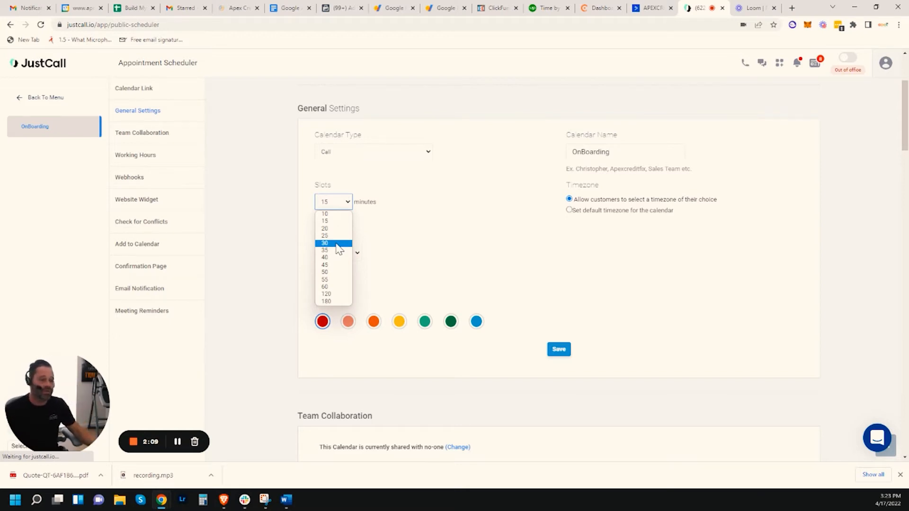
left_click(339, 243)
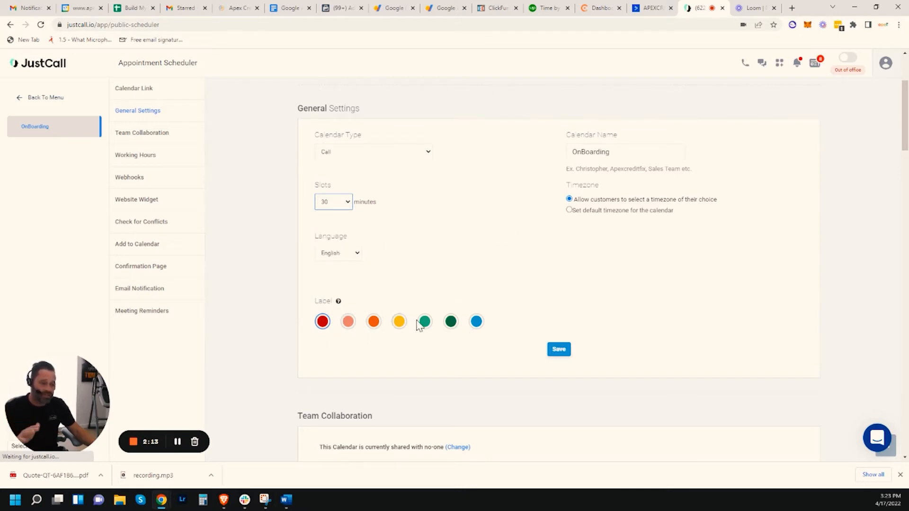
left_click(558, 349)
scroll(653, 334, "down", 4)
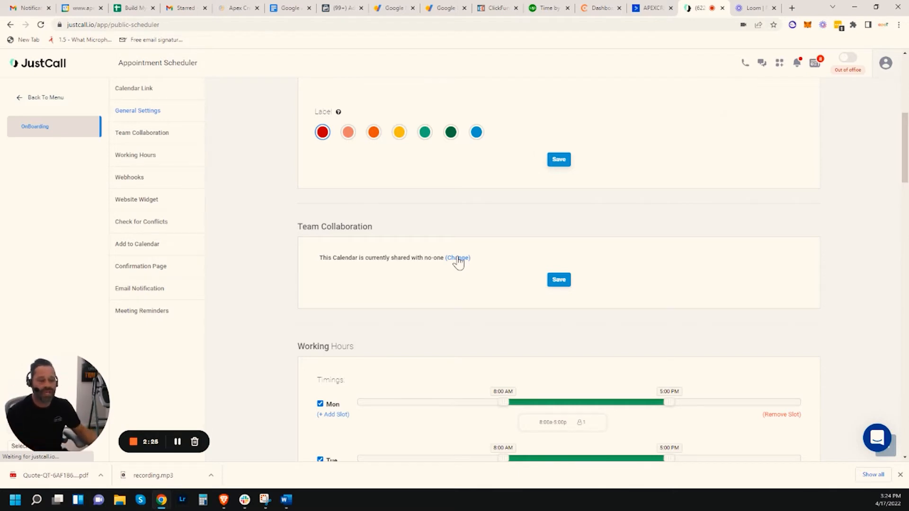
Save Team Collaboration sharing with no members selected, then move down to Working Hours.
left_click(458, 259)
left_click(391, 290)
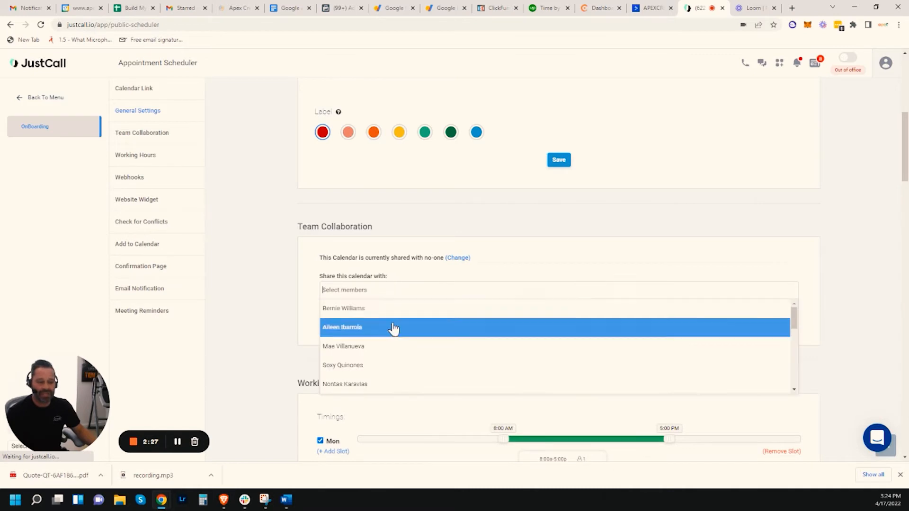
left_click(503, 274)
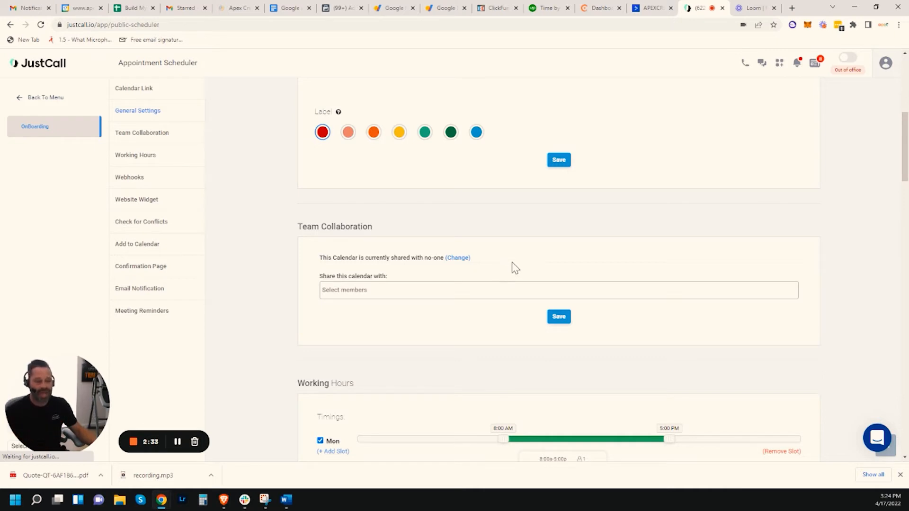
left_click(566, 317)
scroll(596, 265, "down", 4)
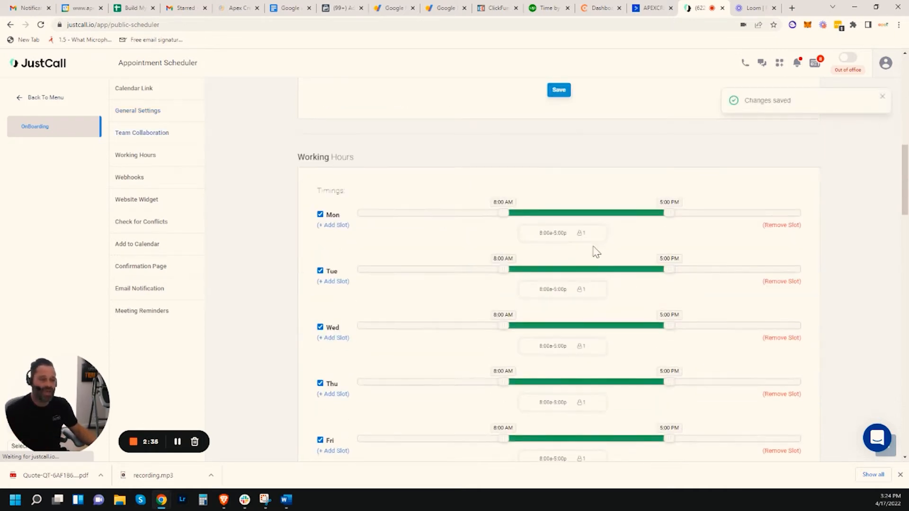
scroll(330, 183, "down", 1)
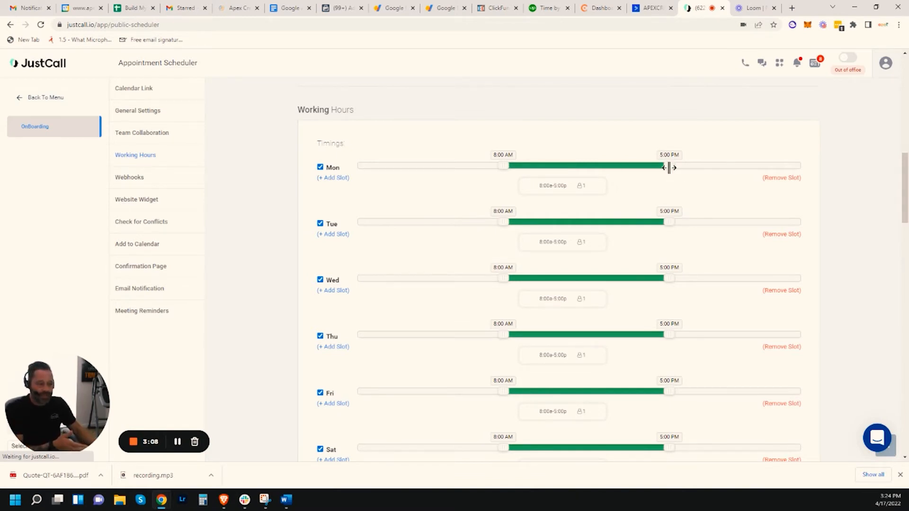
Set Monday to 8:00–10:00 AM, Tuesday to 7:30–9:30 PM, and Thursday to 2:00–5:00 PM.
left_click_drag(672, 166, 540, 179)
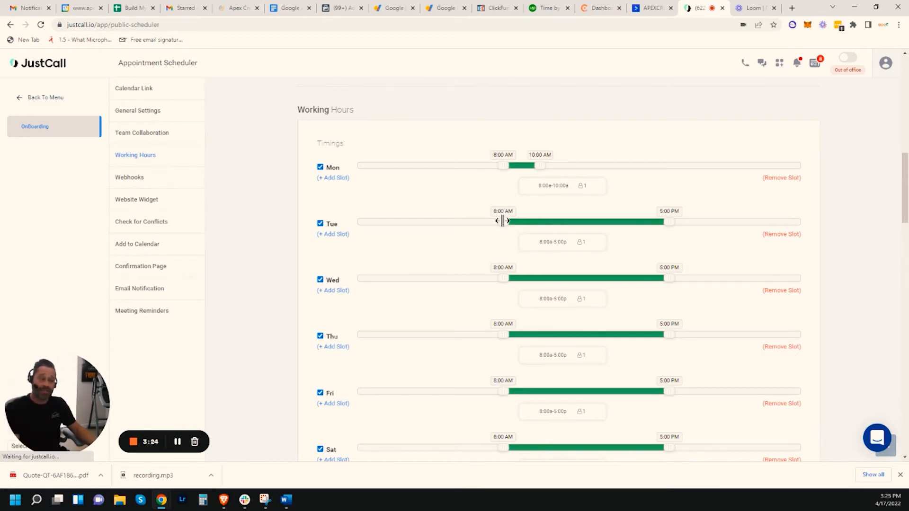
left_click_drag(503, 221, 748, 228)
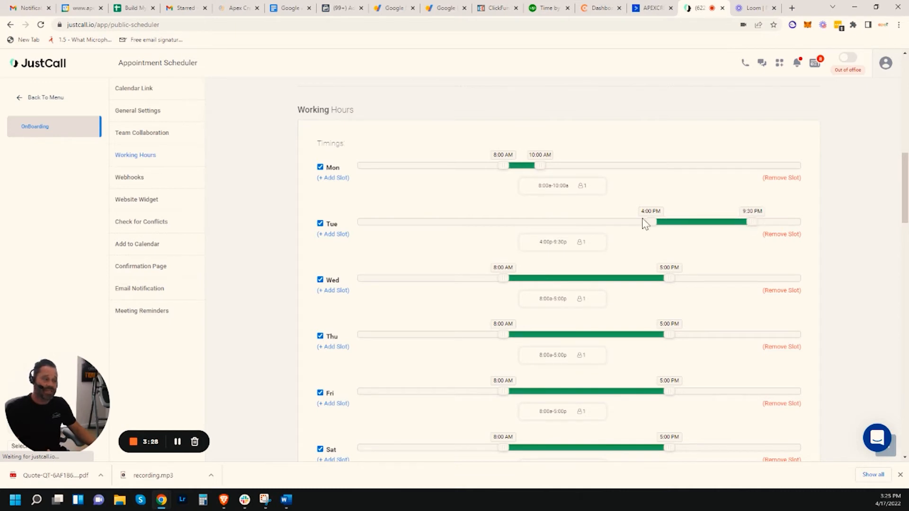
left_click_drag(650, 221, 714, 223)
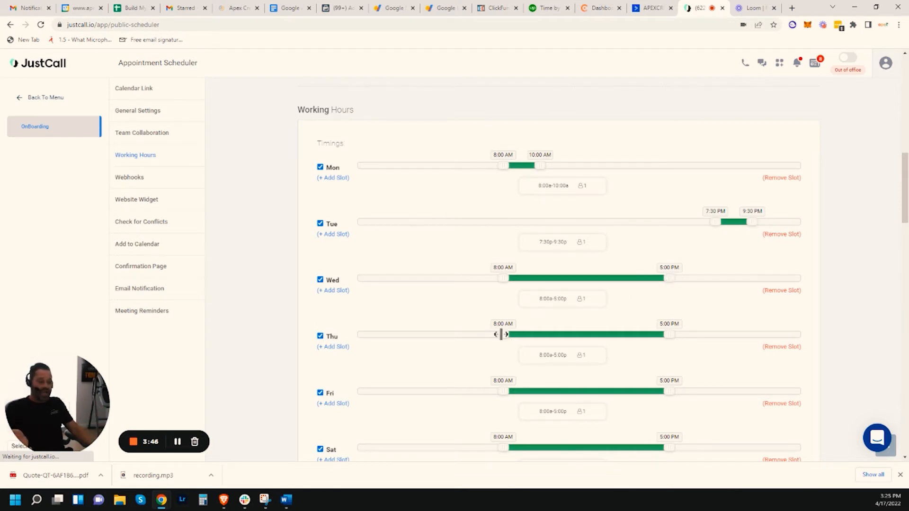
left_click_drag(503, 334, 614, 345)
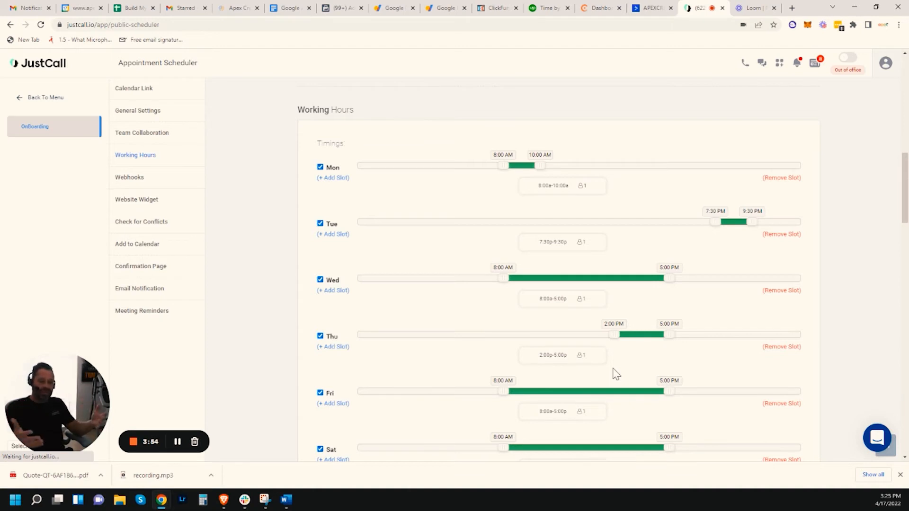
Uncheck Sunday and save the working hours with Update Availability.
scroll(616, 374, "down", 1)
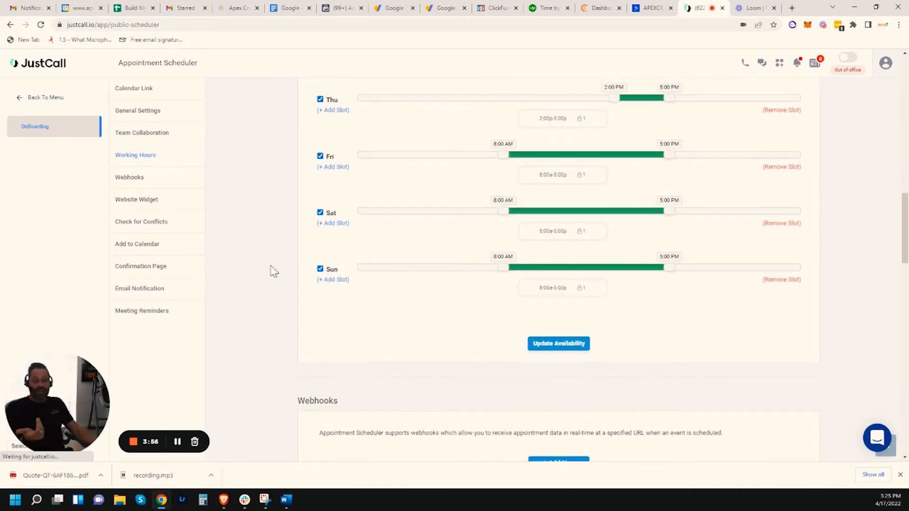
left_click(320, 269)
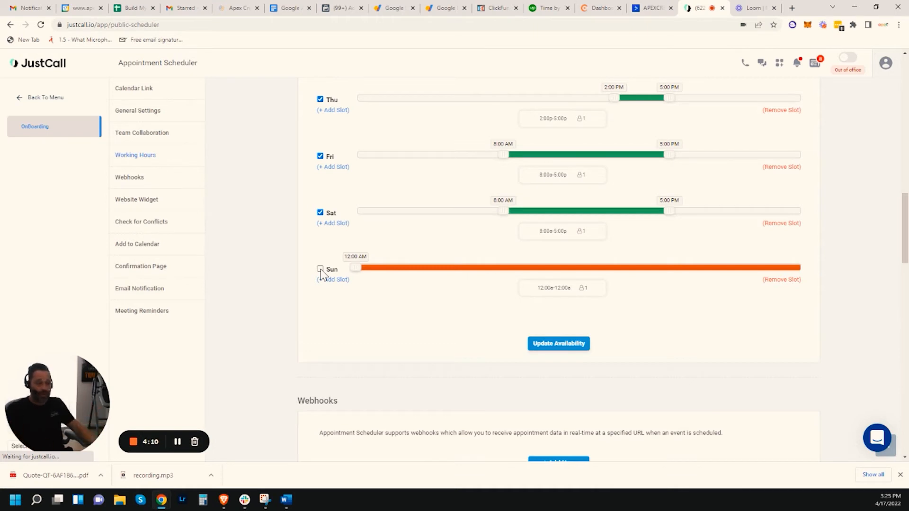
left_click(567, 344)
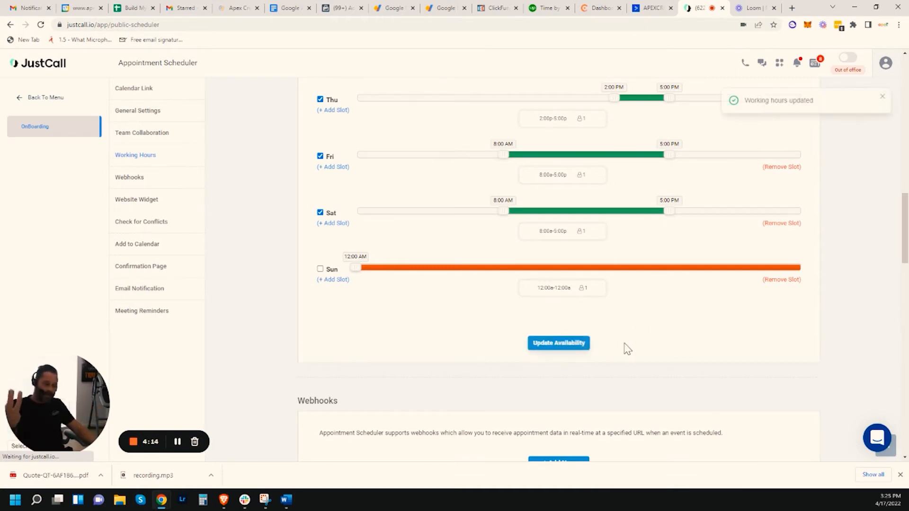
scroll(622, 346, "down", 3)
scroll(546, 333, "down", 5)
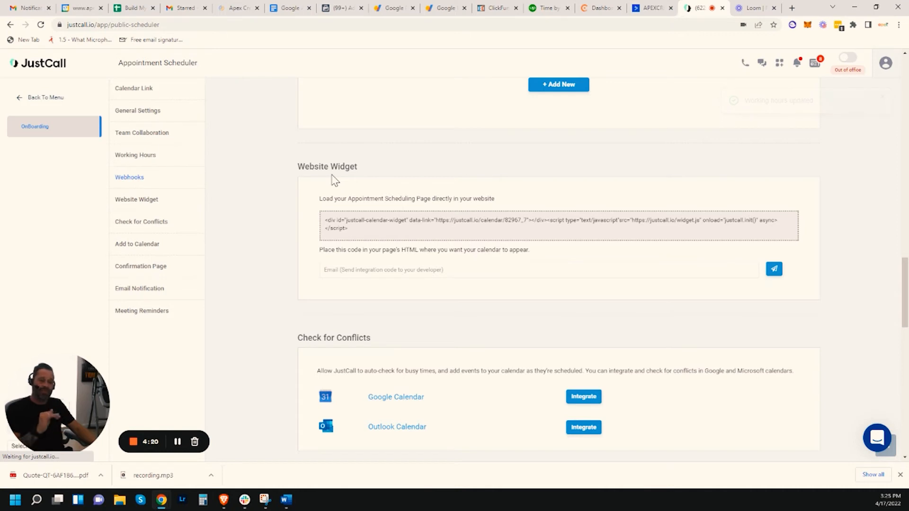
Copy the OnBoarding Website Widget embed code from its code box.
left_click(360, 230)
left_click(360, 230)
left_click(359, 230)
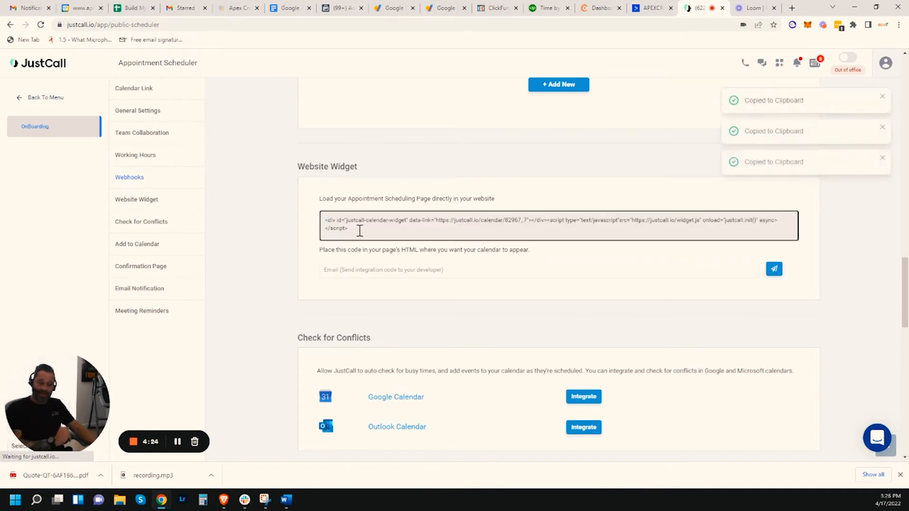
left_click(360, 231)
left_click(360, 231)
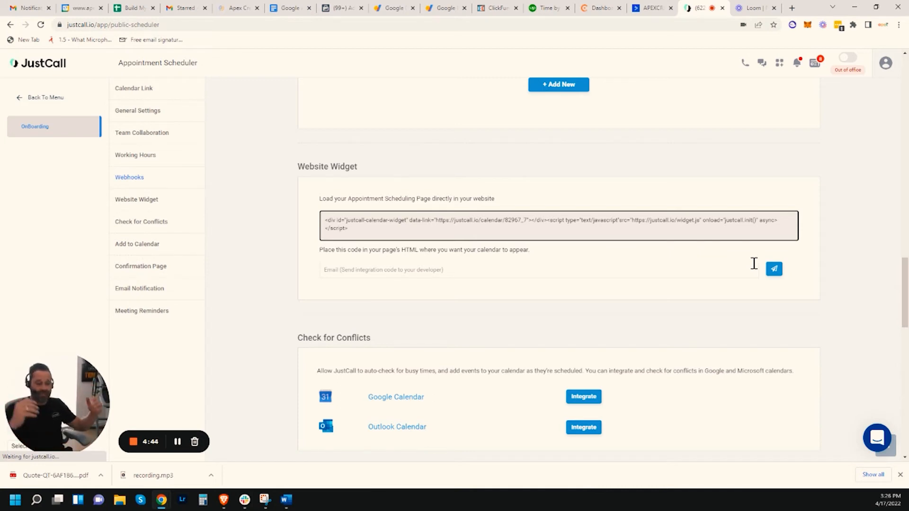
Start the Google Calendar integration, then go back out of the Google sign-in.
scroll(639, 294, "down", 1)
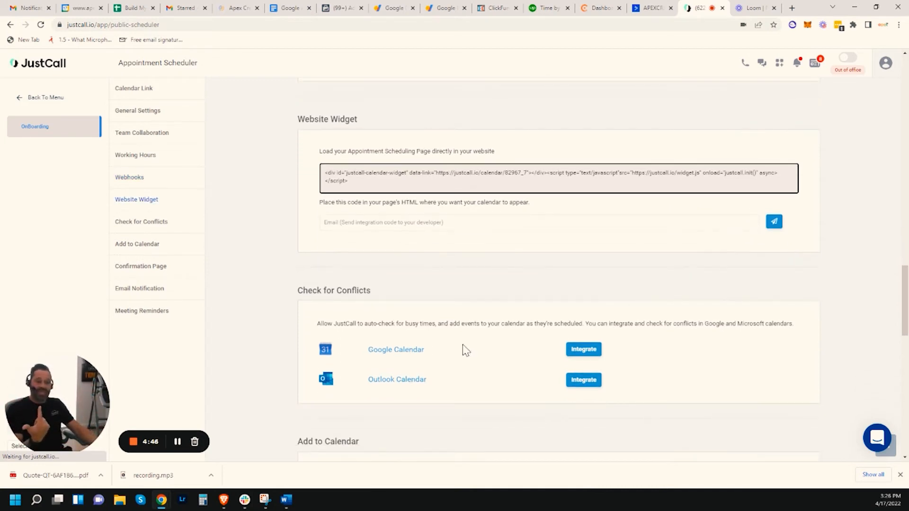
scroll(462, 349, "down", 2)
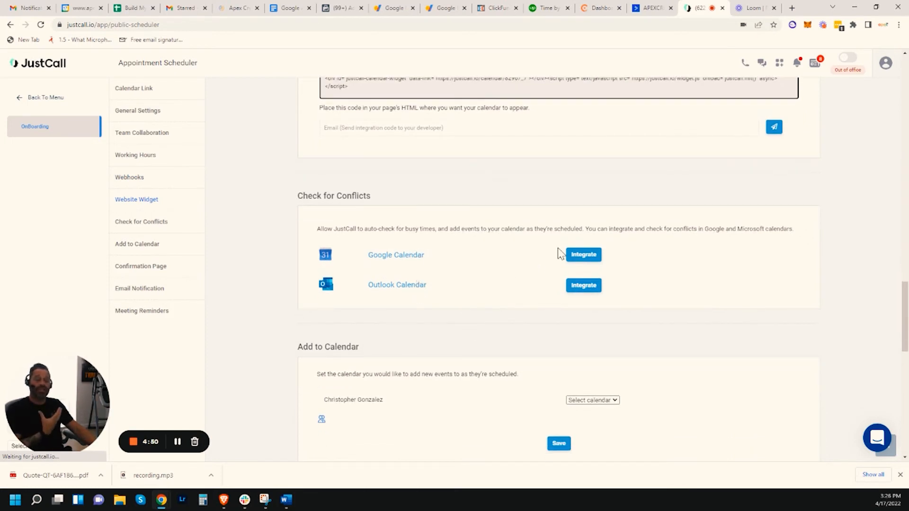
left_click(573, 256)
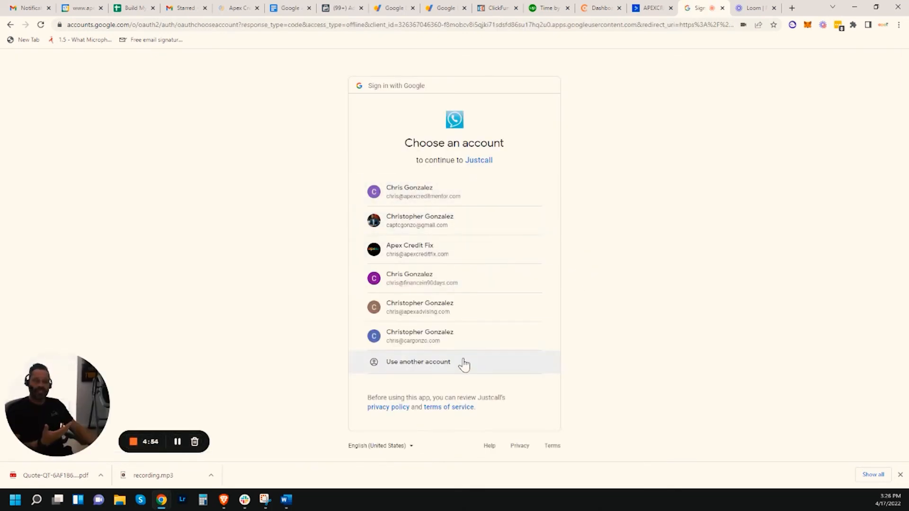
left_click(9, 24)
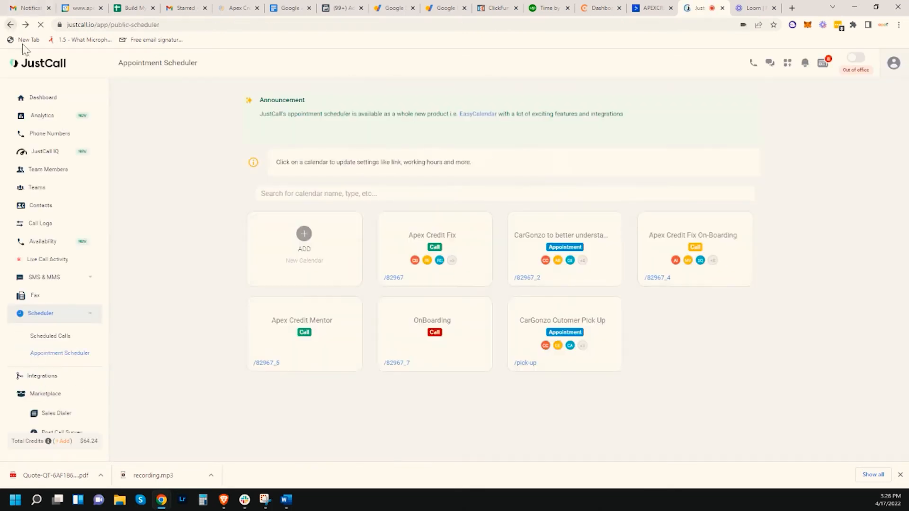
Dismiss the new-calendar prompt and reopen the OnBoarding calendar's settings.
left_click(330, 239)
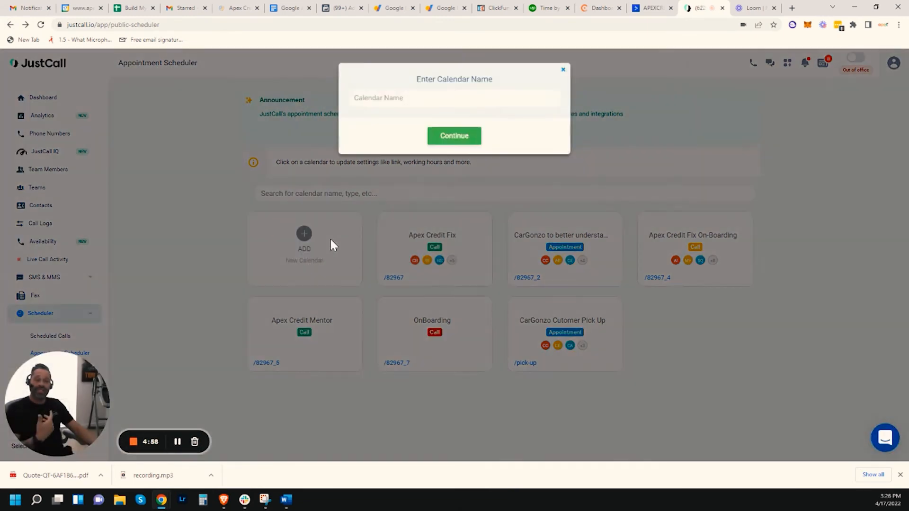
left_click(562, 69)
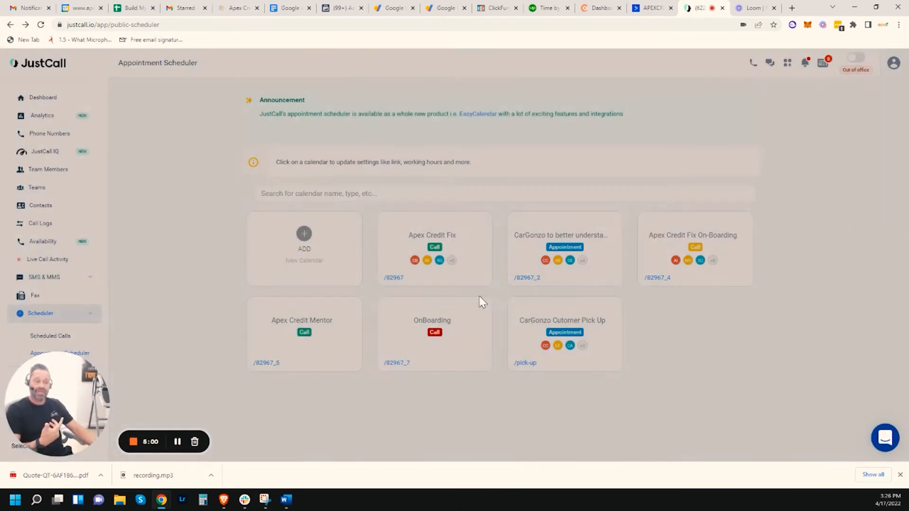
left_click(459, 326)
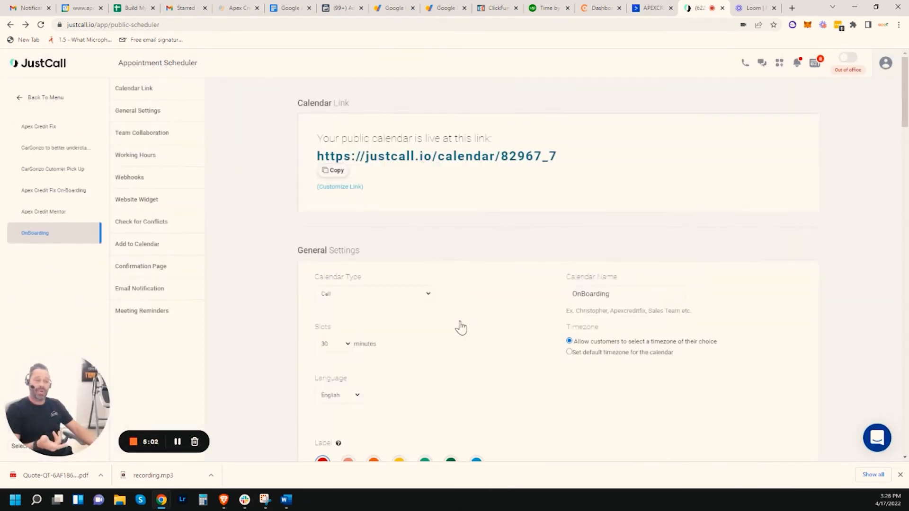
Scroll past Check for Conflicts and Confirmation Page to the Email Notification subject and body.
scroll(491, 308, "down", 2)
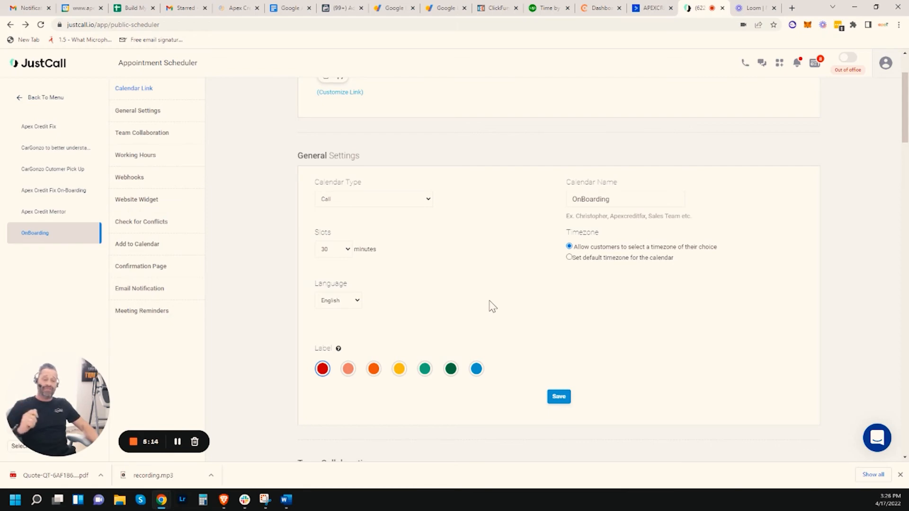
scroll(540, 299, "down", 20)
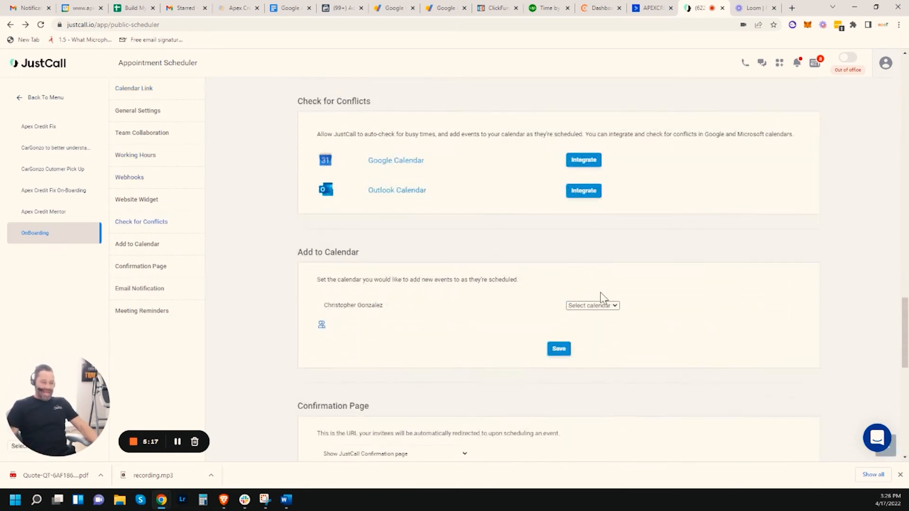
scroll(601, 297, "down", 4)
scroll(602, 297, "down", 4)
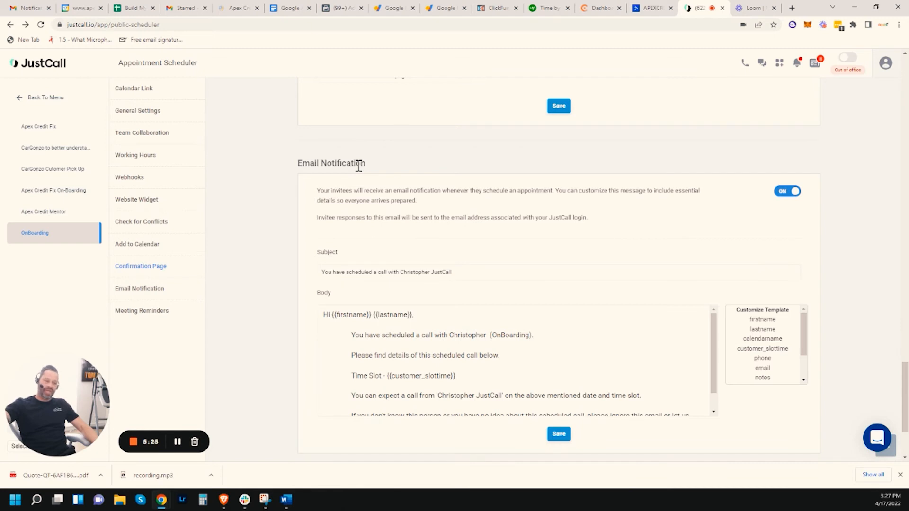
scroll(369, 194, "down", 3)
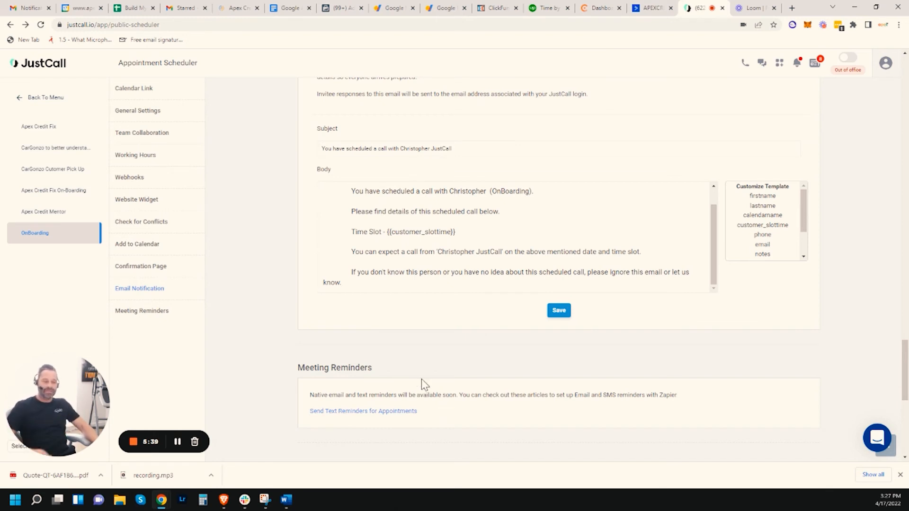
Delete {{lastname}} from the email greeting so it reads 'Hi {{firstname}},'.
scroll(461, 267, "up", 3)
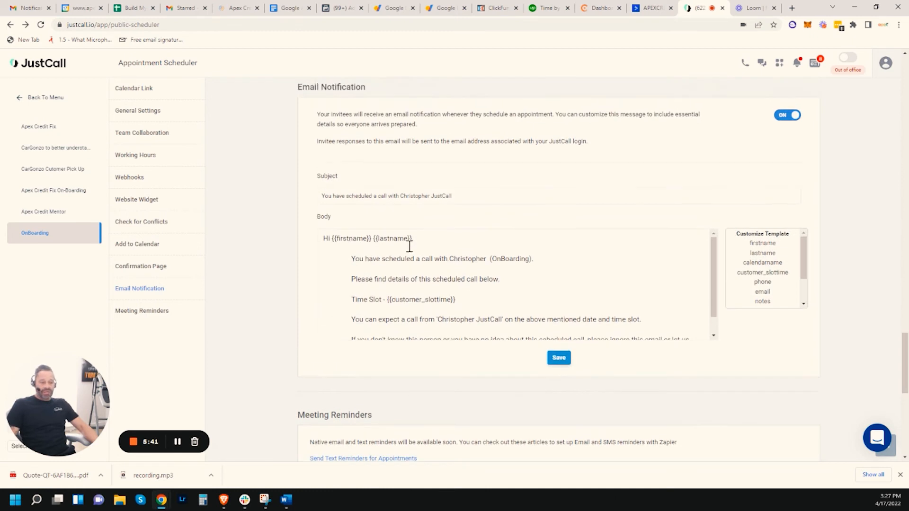
left_click(419, 239)
type(",")
left_click(414, 239)
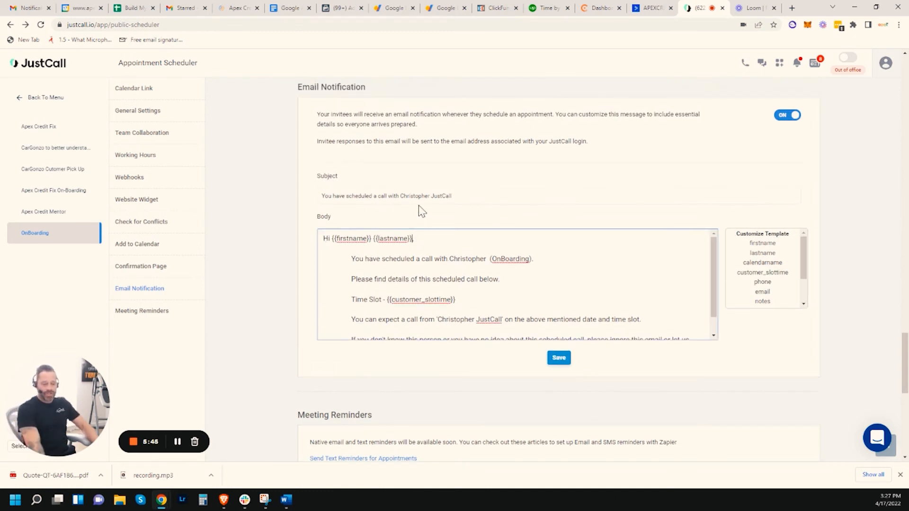
key("BackSpace")
key("BackSpace")
key("BackSpace")
key("BackSpace")
key("BackSpace")
key("BackSpace")
key("BackSpace")
key("BackSpace")
key("BackSpace")
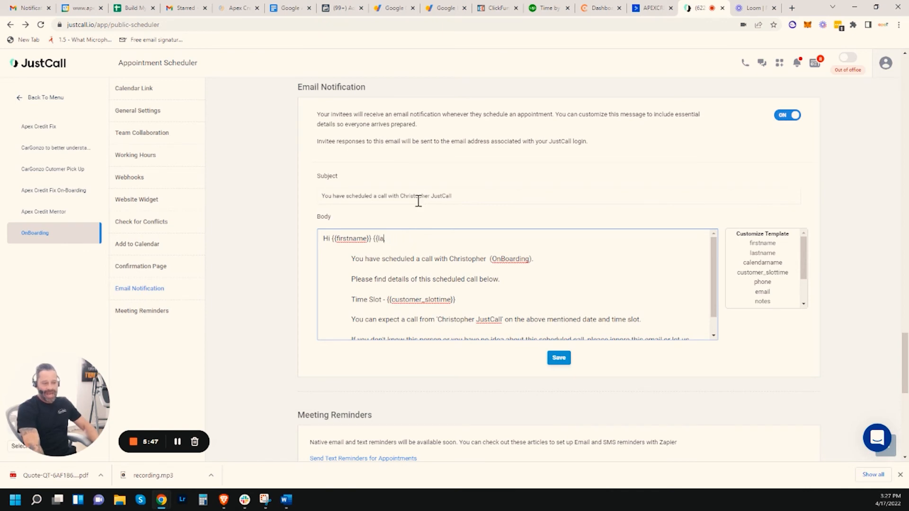
key("BackSpace")
key("BackSpace")
key("BackSpace")
key("BackSpace")
key("BackSpace")
type(",")
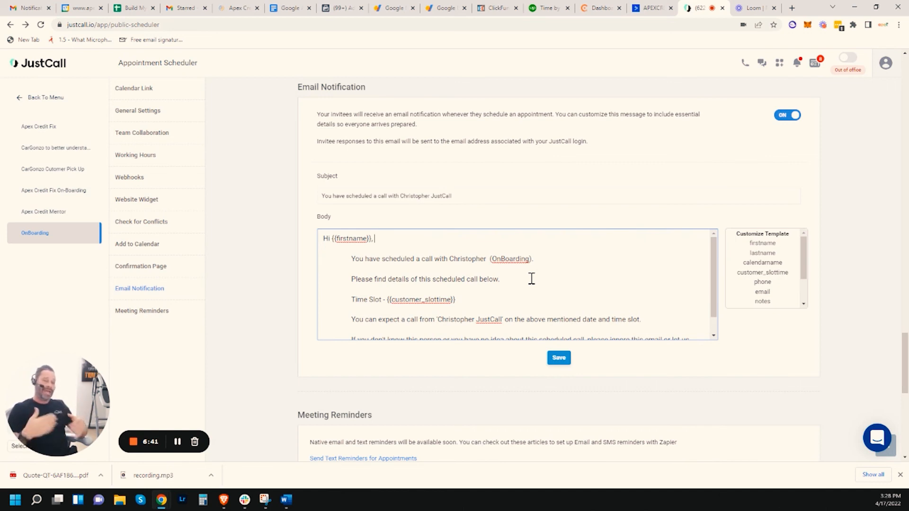
Replace the sender's name in the email body line with 'Apex Credit Fix'.
scroll(532, 279, "down", 1)
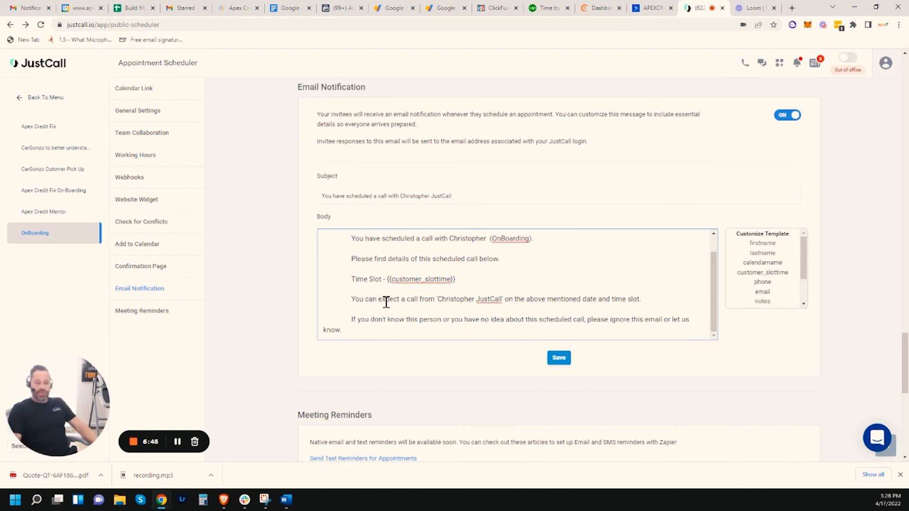
left_click(505, 300)
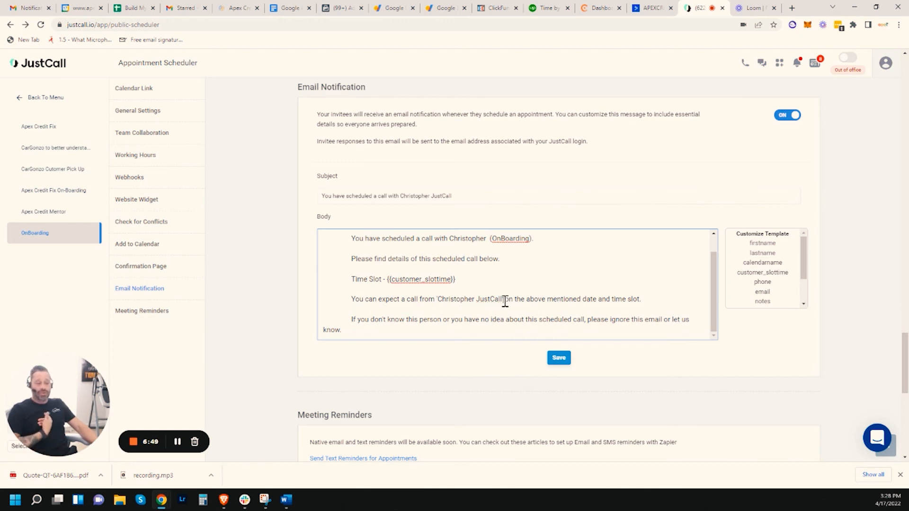
key("BackSpace")
key("BackSpace")
key("BackSpace")
key("BackSpace")
key("BackSpace")
key("BackSpace")
key("BackSpace")
key("BackSpace")
key("BackSpace")
key("BackSpace")
key("BackSpace")
key("BackSpace")
key("BackSpace")
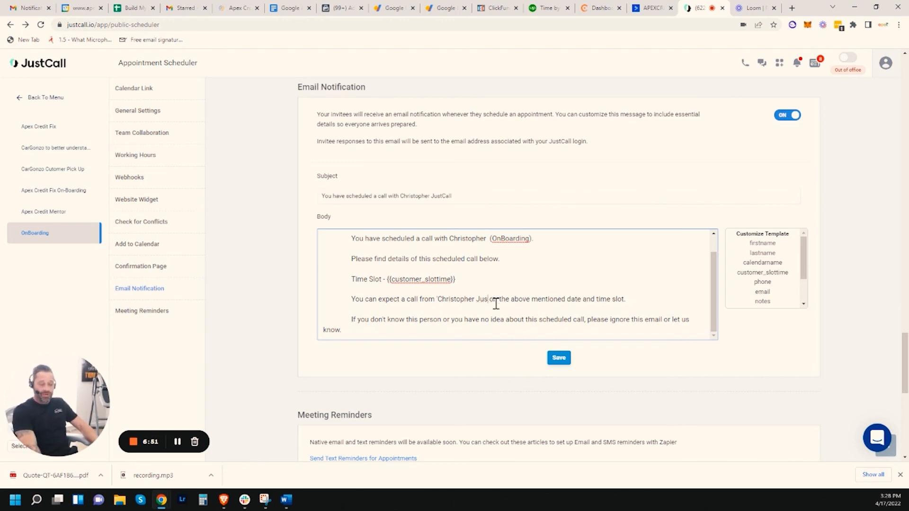
key("BackSpace")
key("BackSpace")
key("BackSpace")
key("BackSpace")
key("BackSpace")
key("BackSpace")
key("BackSpace")
key("BackSpace")
key("BackSpace")
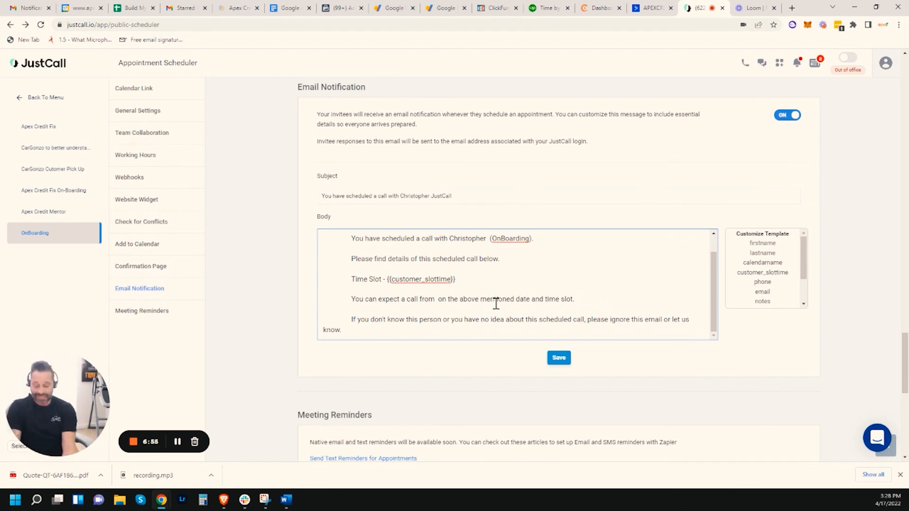
type("Apex Credi")
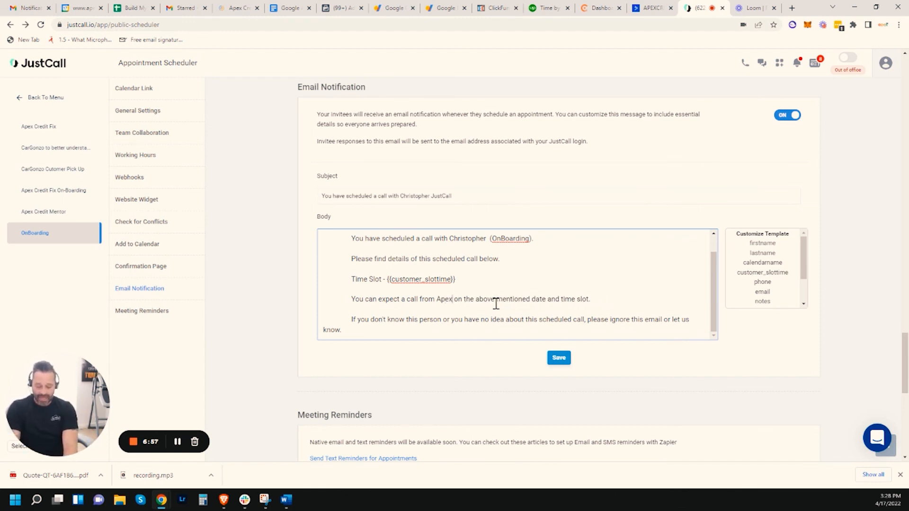
type("t ")
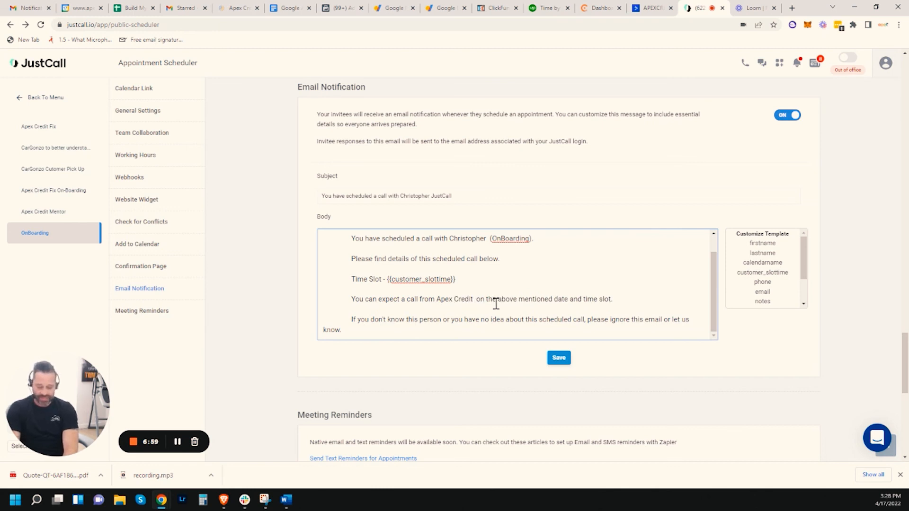
type("Fix")
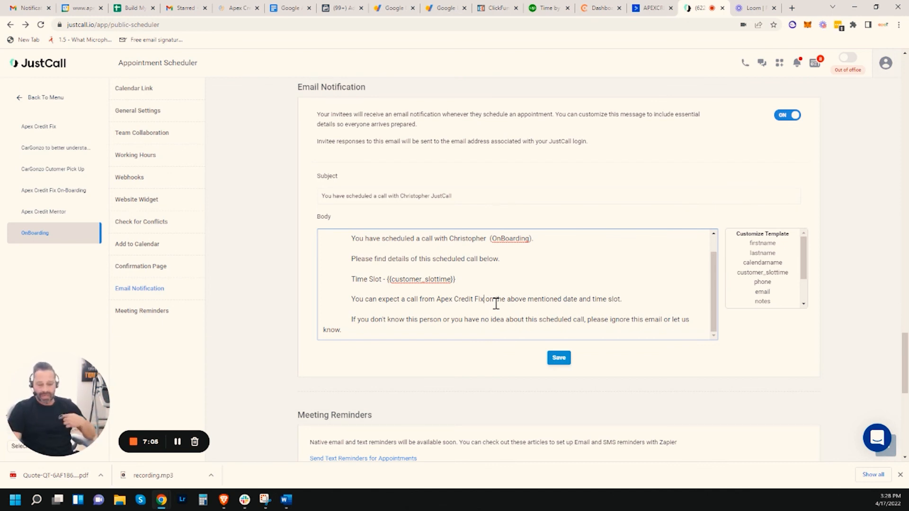
scroll(496, 303, "down", 3)
Save the edited email notification and copy the Website Widget code again.
left_click(560, 216)
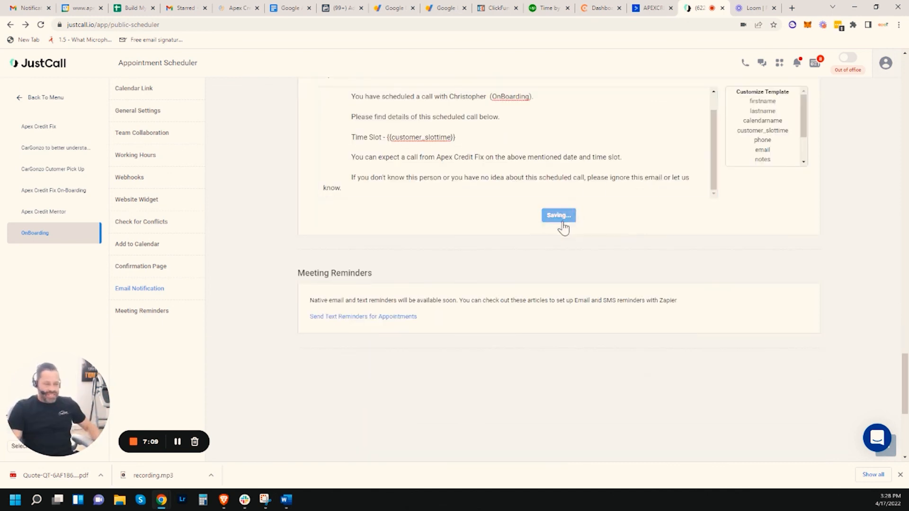
scroll(581, 226, "up", 10)
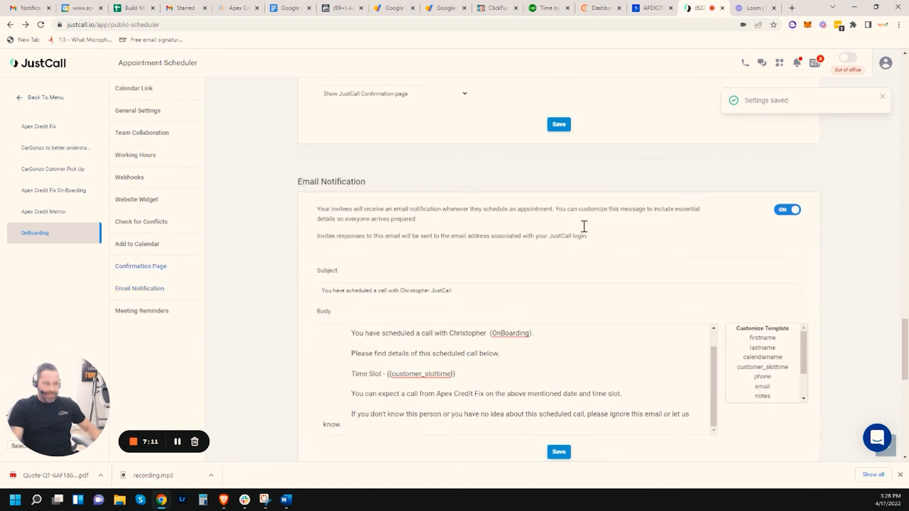
scroll(587, 227, "up", 6)
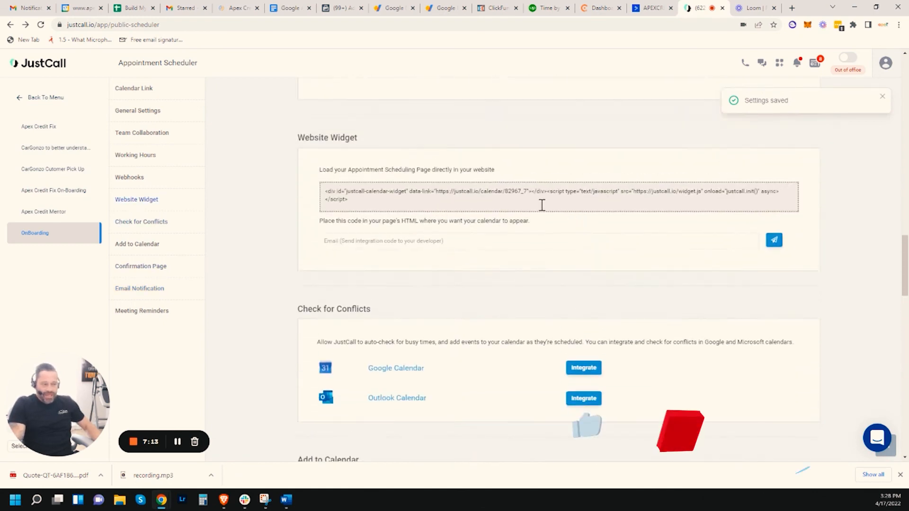
left_click(542, 205)
left_click(542, 205)
left_click(542, 205)
left_click(542, 204)
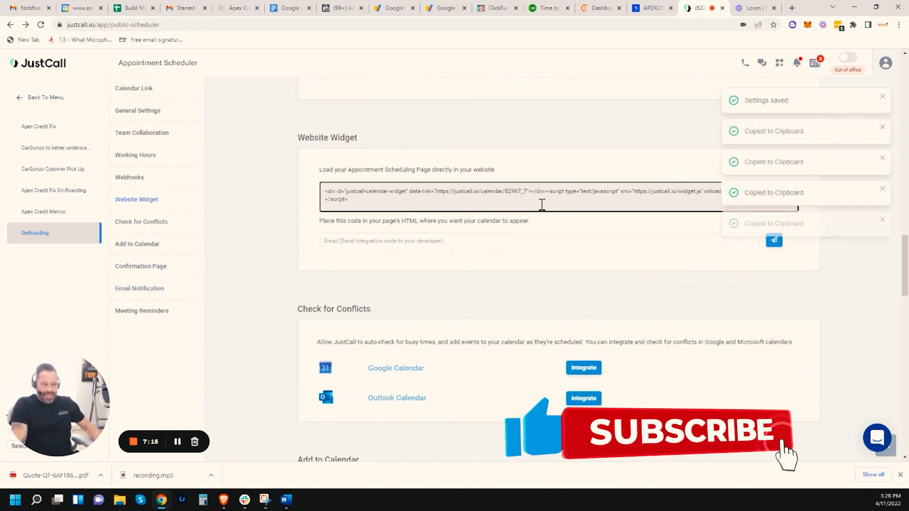